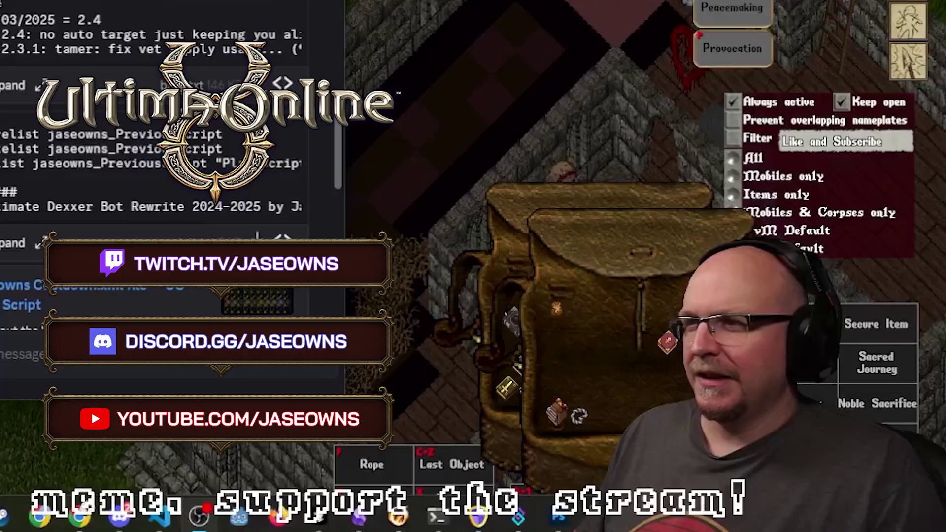
Step: Switch to the browser, load jaseowns.com and follow the Discord Supporter option on its Support page
scroll(106, 280, "up", 5)
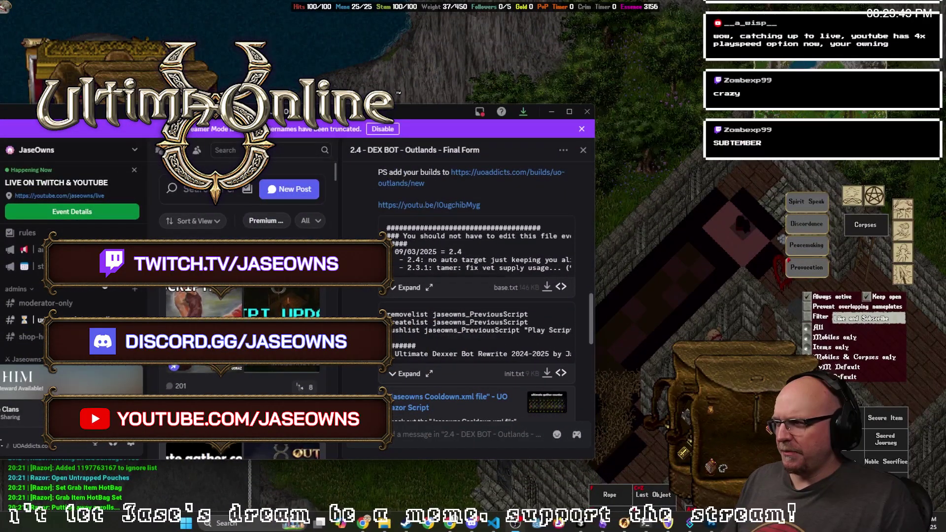
scroll(106, 280, "up", 3)
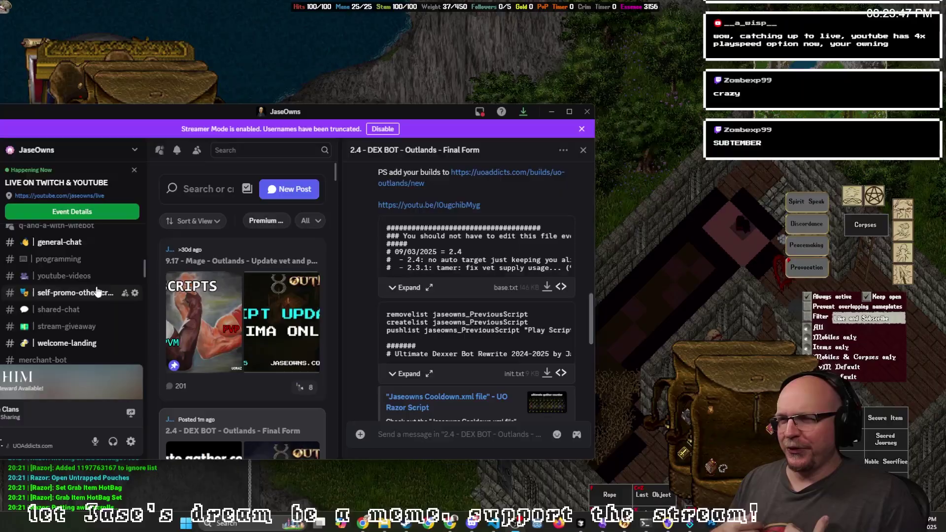
key("alt+Tab")
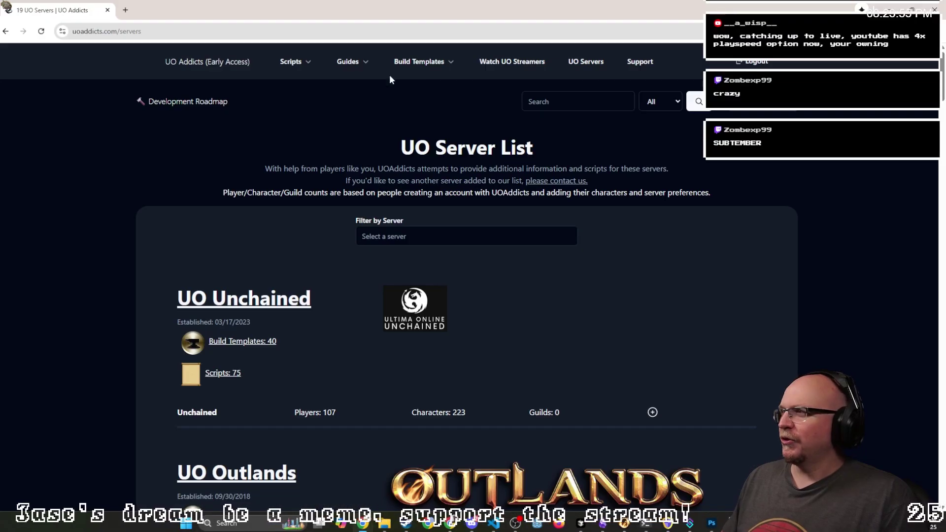
key("ctrl+l")
type("jaseowns.com")
key("Return")
left_click(689, 89)
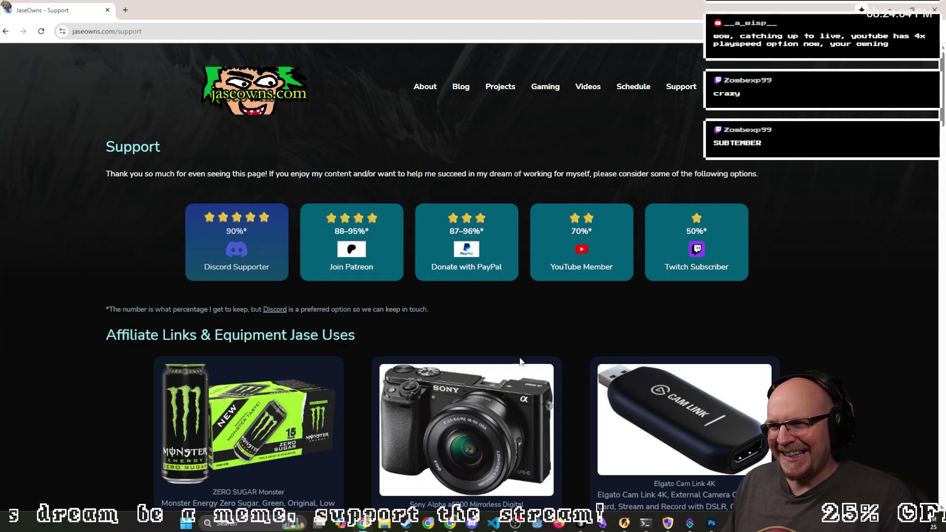
left_click(236, 247)
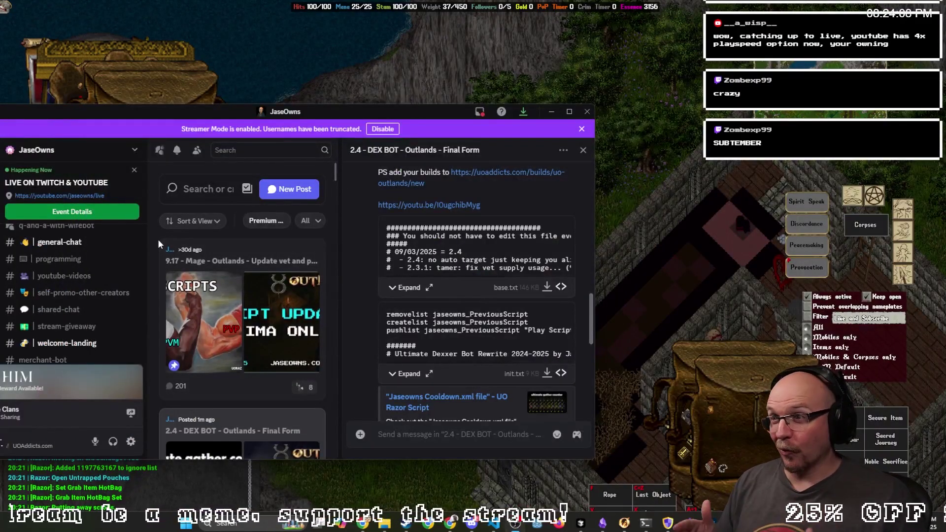
Step: Open the "2.4 - DEX BOT - Outlands - Final Form" thread under premium-scripts in Discord and copy its link
scroll(84, 272, "down", 4)
scroll(79, 274, "down", 1)
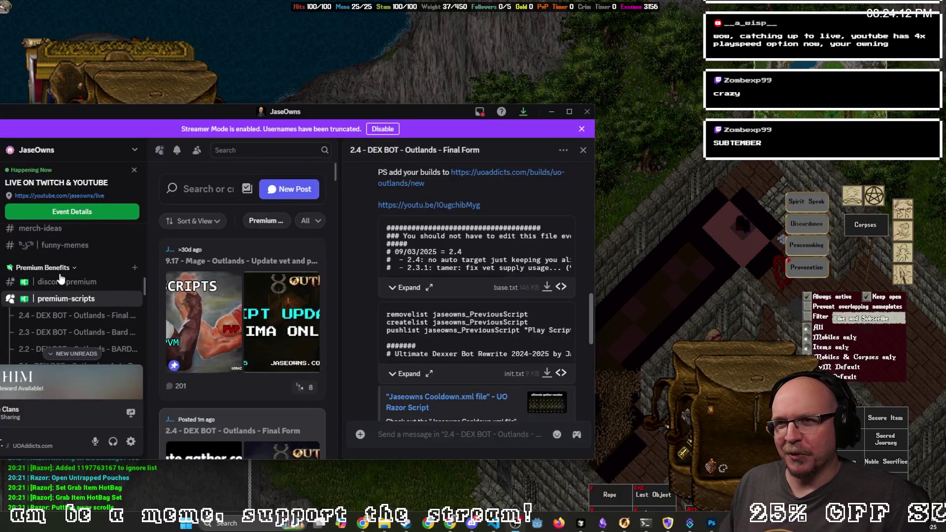
scroll(95, 278, "down", 2)
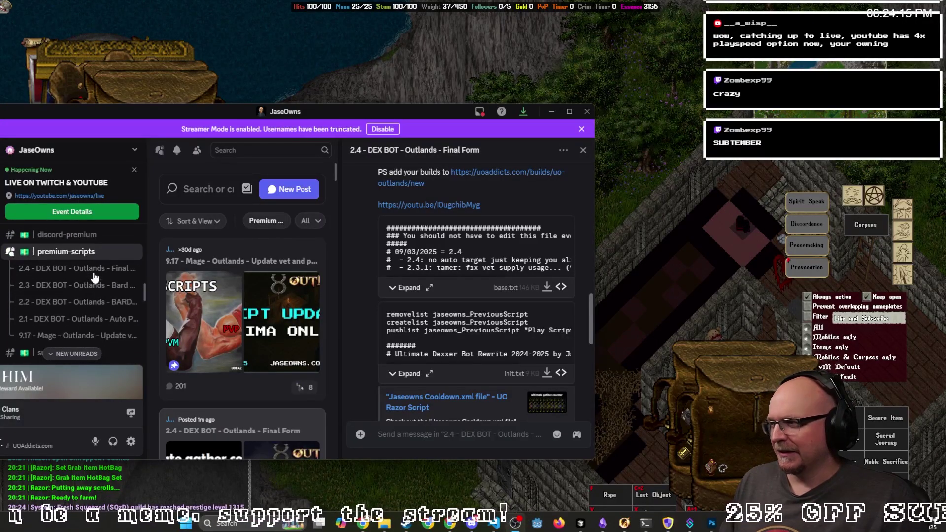
left_click(86, 270)
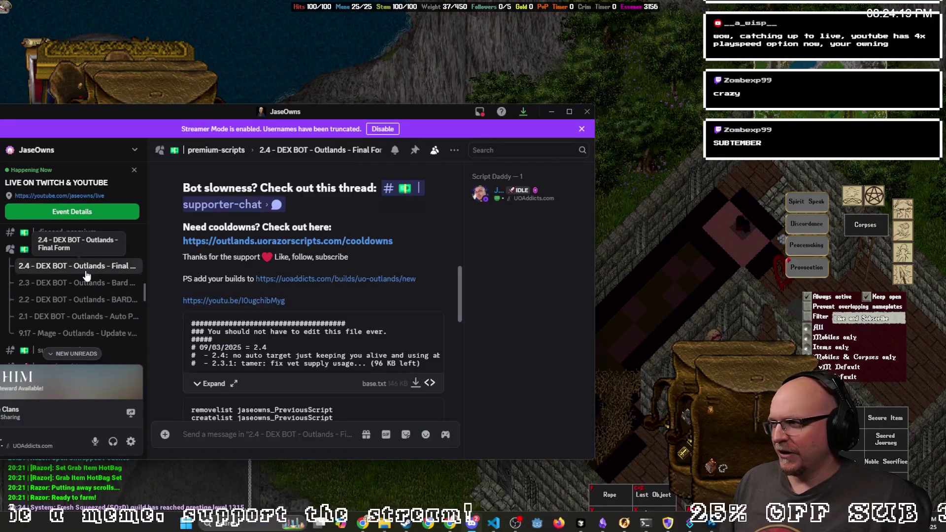
right_click(79, 270)
left_click(118, 335)
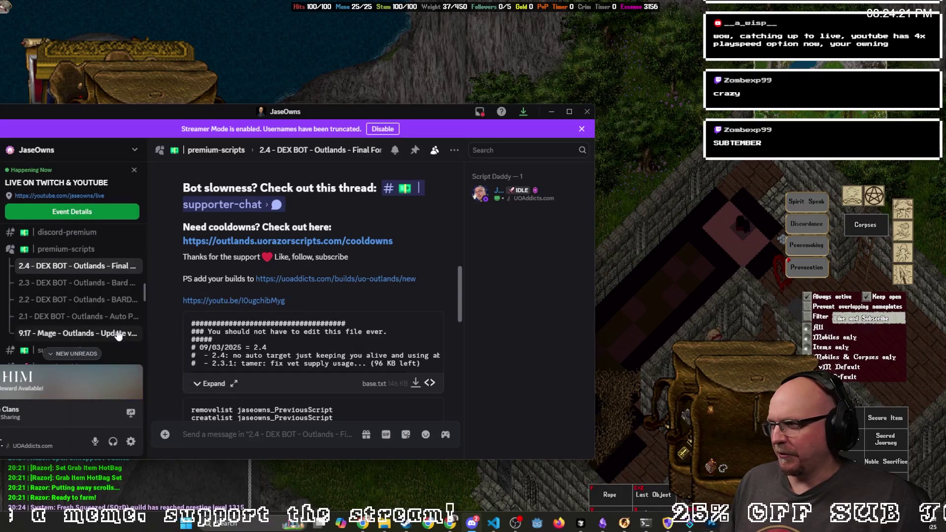
Step: Post the copied DEX BOT thread link in the supporter-chat channel
scroll(118, 335, "down", 4)
left_click(64, 251)
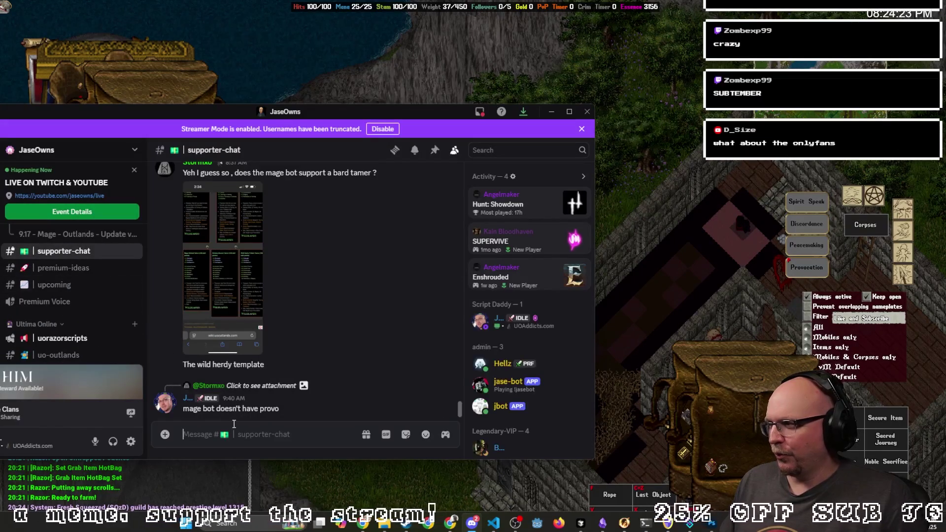
key("ctrl+v")
key("Return")
Step: Go through the uo-outlands and discord-premium channels to general-chat and share the DEX BOT thread link there
scroll(71, 313, "down", 2)
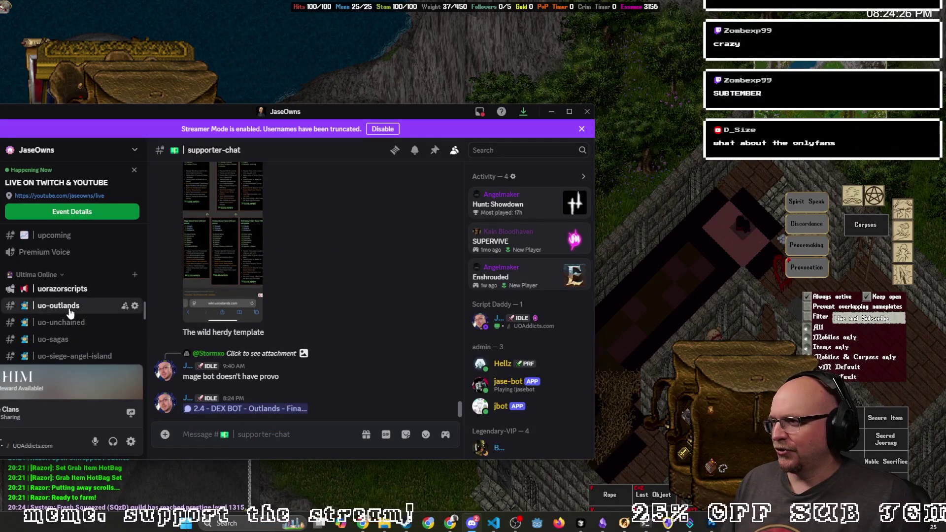
left_click(58, 305)
scroll(71, 310, "down", 5)
left_click(67, 331)
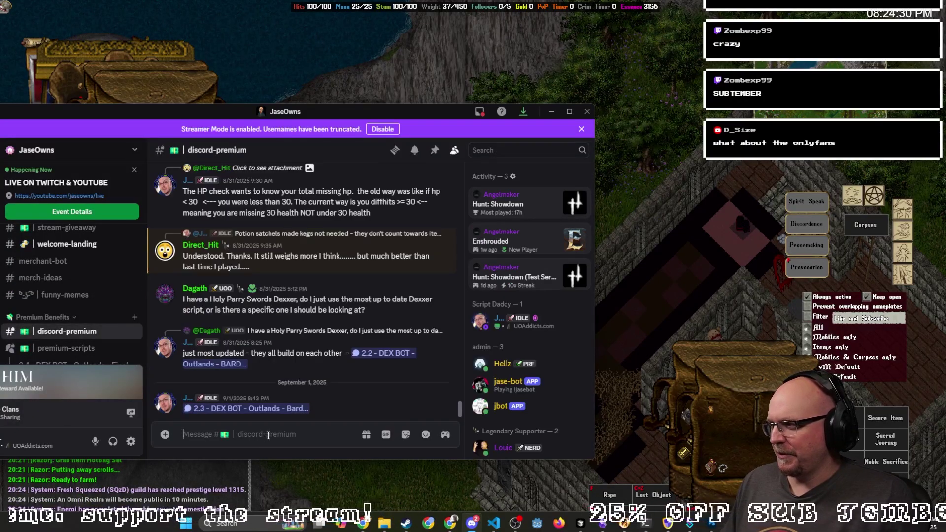
key("alt+shift+Up")
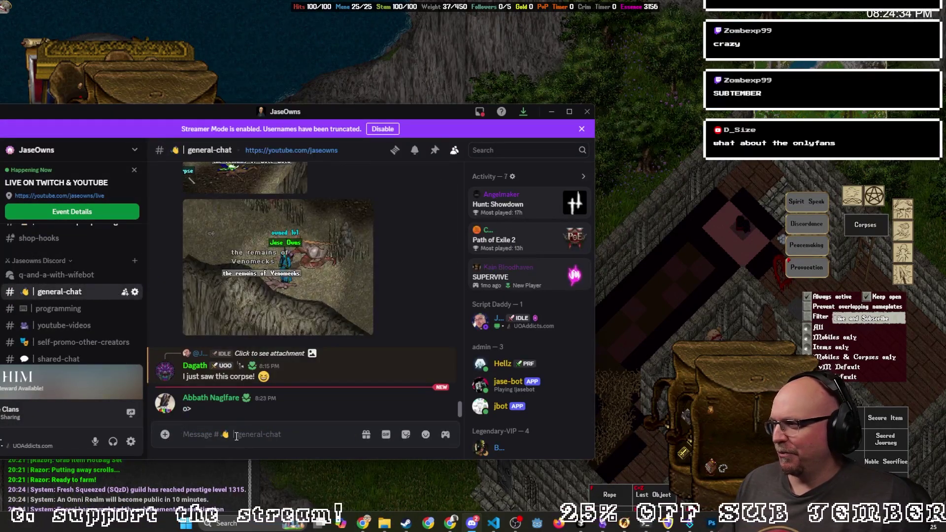
Step: Copy the premium-scripts channel link and post it in general-chat
scroll(74, 296, "down", 4)
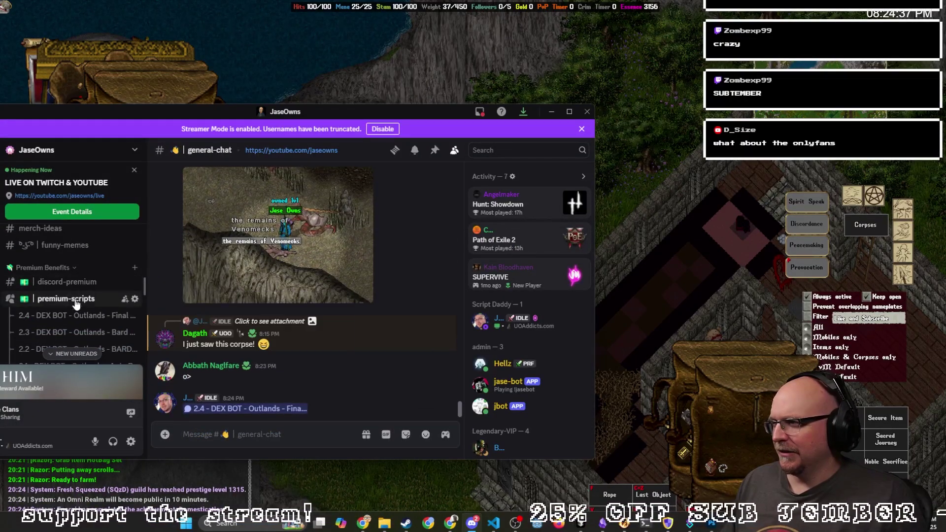
right_click(77, 299)
key("Escape")
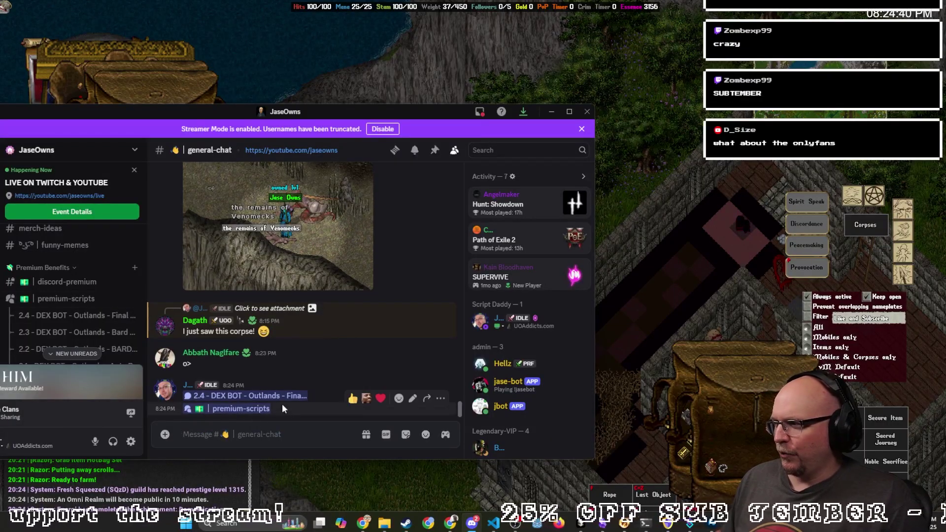
Step: Open the shared 2.4 DEX BOT thread and review the script update notes at its beginning
left_click(251, 396)
scroll(320, 303, "up", 10)
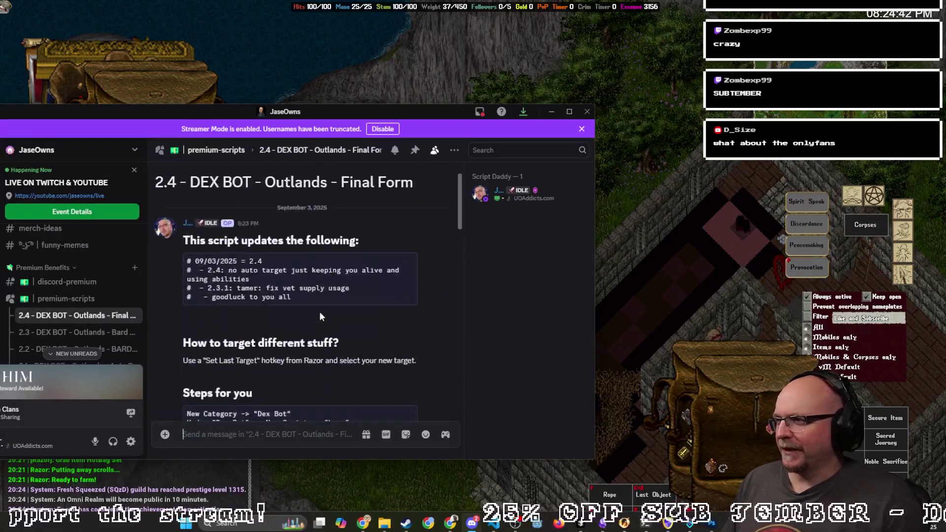
scroll(319, 311, "up", 1)
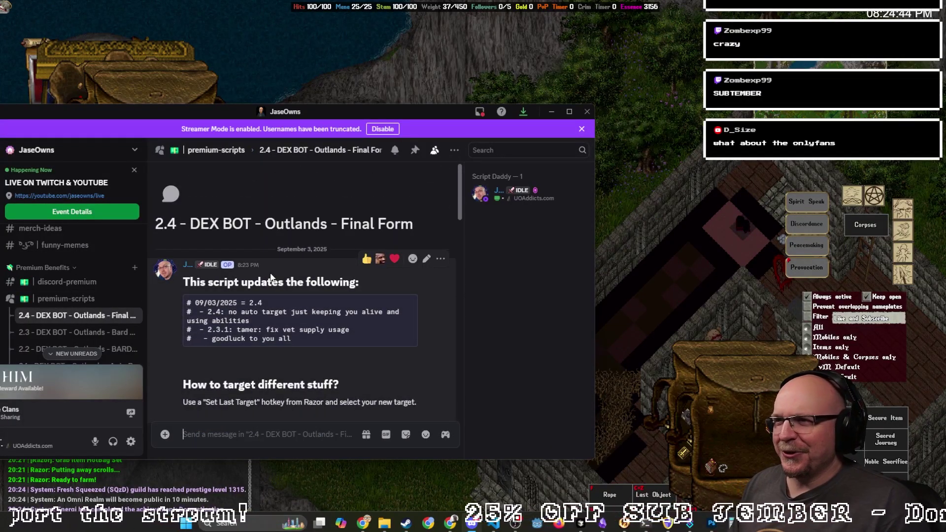
double_click(285, 338)
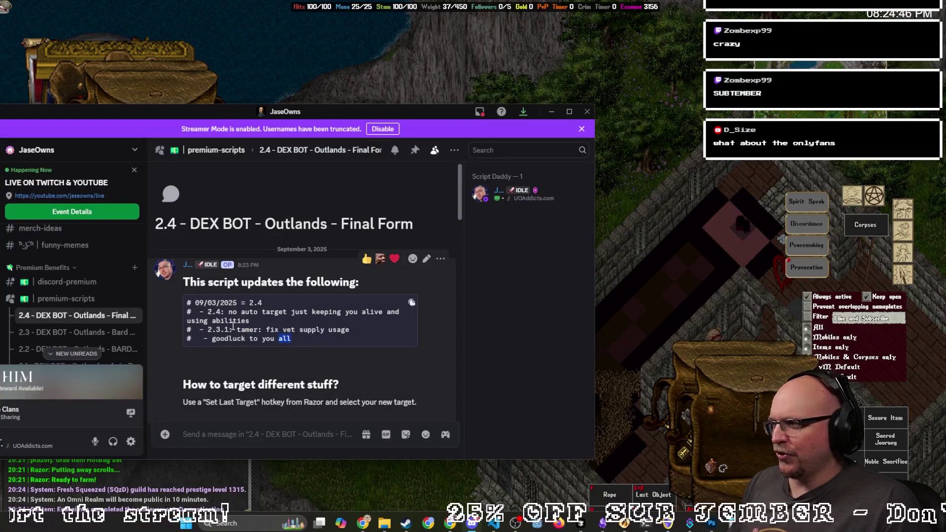
left_click_drag(233, 325, 281, 302)
left_click(232, 318)
Step: Read the targeting instructions and the setup steps for the "Dex Bot" category with its "base" and "init" scripts
scroll(217, 303, "down", 2)
left_click(244, 301)
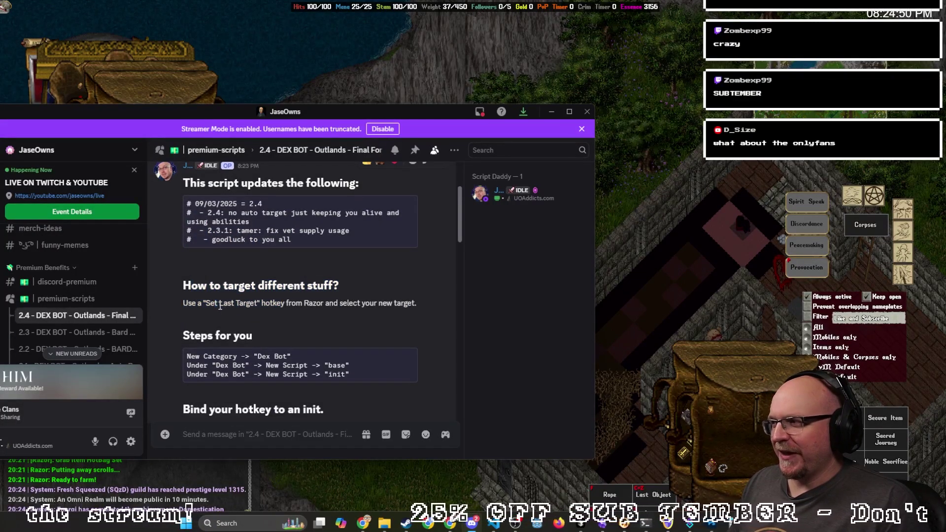
left_click_drag(220, 305, 274, 306)
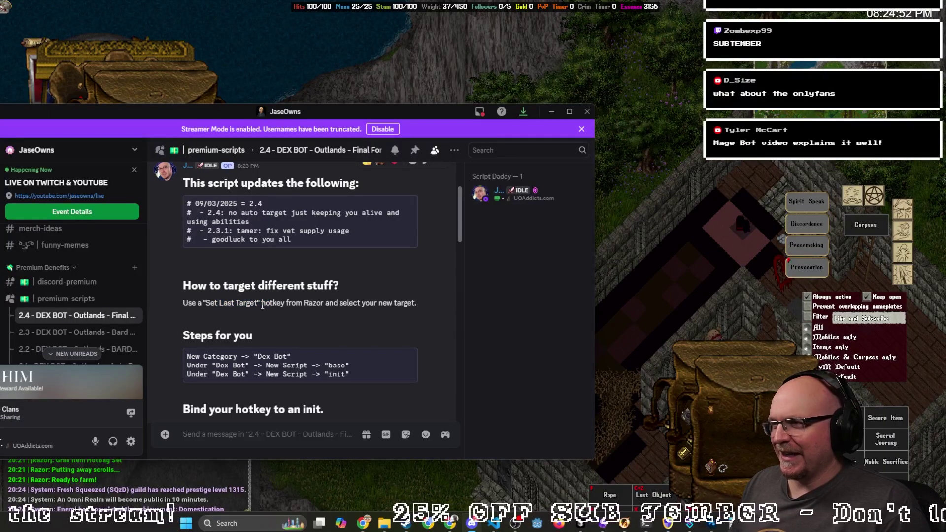
scroll(262, 304, "down", 1)
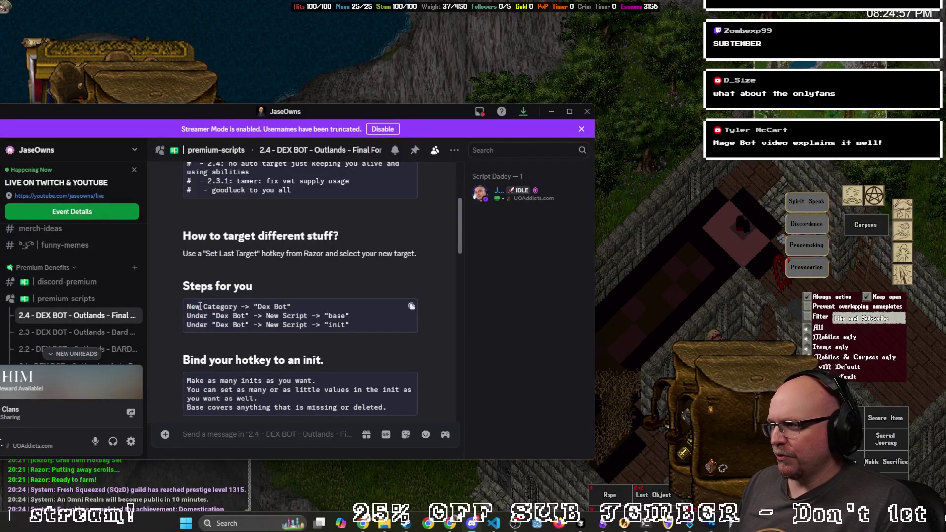
left_click_drag(259, 307, 291, 309)
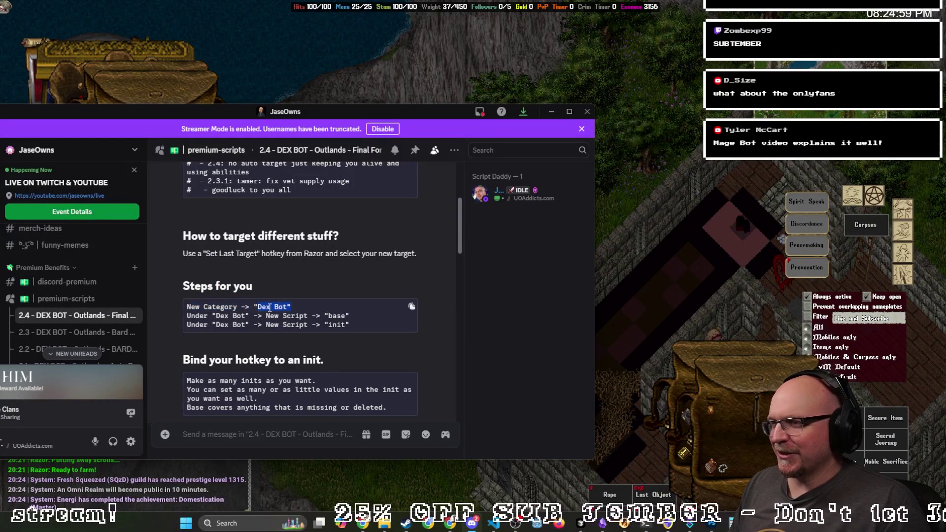
left_click(269, 307)
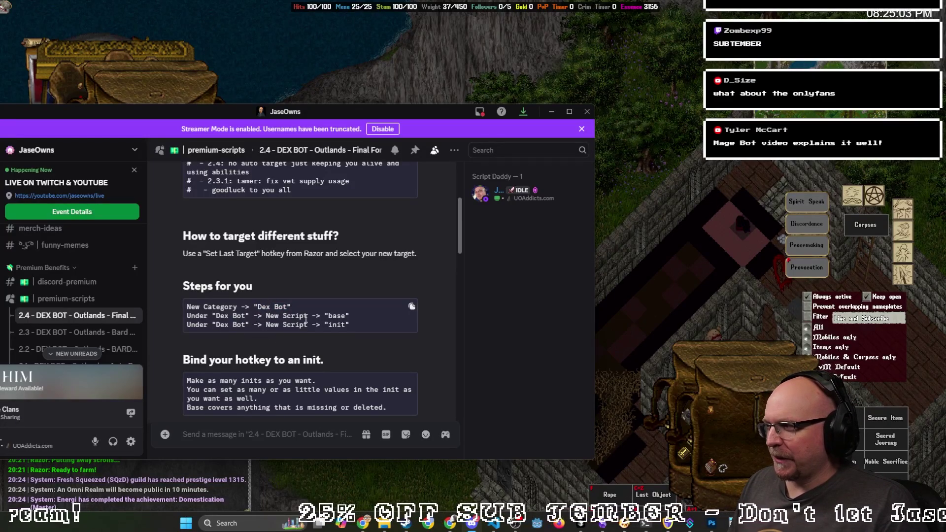
double_click(332, 316)
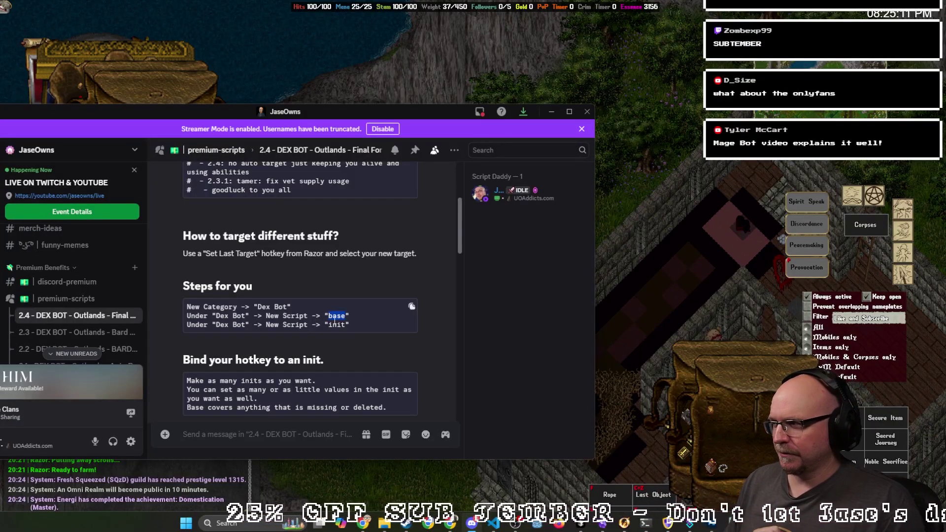
double_click(337, 325)
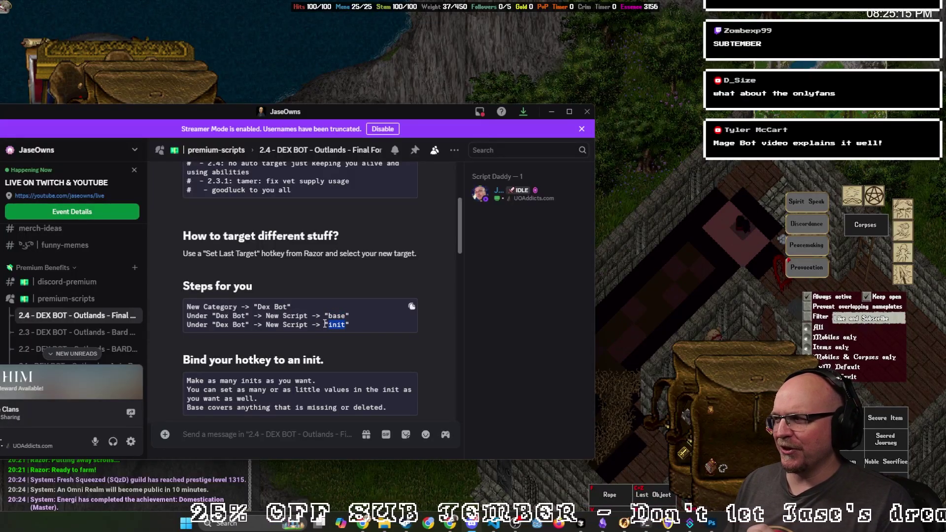
Step: Read the section of the post on binding a hotkey to an init
scroll(325, 324, "down", 2)
left_click_drag(187, 282, 308, 291)
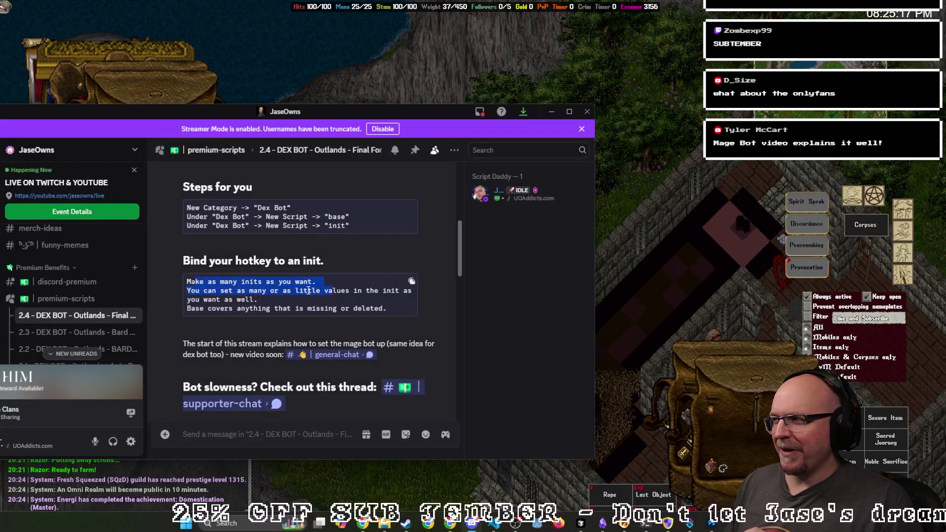
left_click(309, 291)
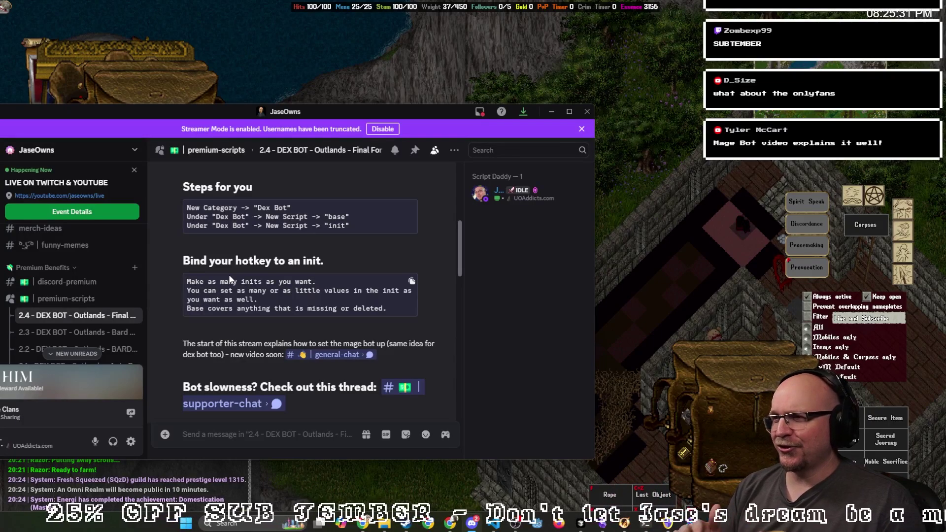
Step: Follow the bot slowness link to the supporter-chat message, review its causes, and return to the DEX BOT post
scroll(232, 281, "down", 3)
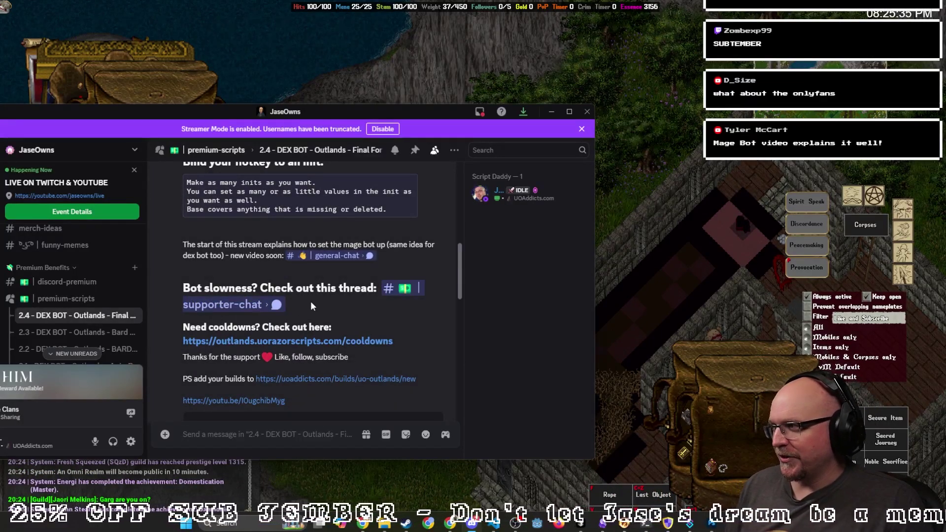
left_click_drag(213, 288, 321, 304)
left_click(232, 305)
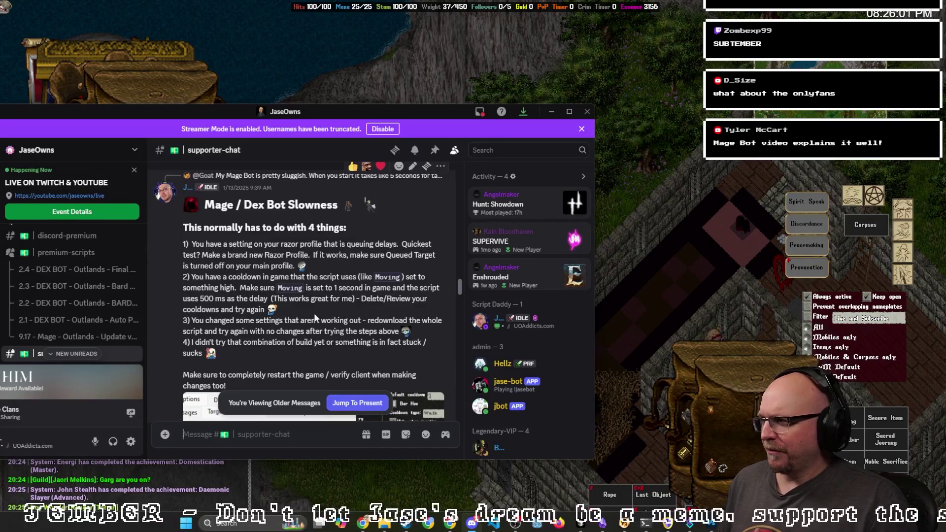
key("alt+Left")
Step: Follow the post's general-chat link for the mage bot setup and play the "How to setup the mage bot 9.0+" video
scroll(303, 336, "down", 5)
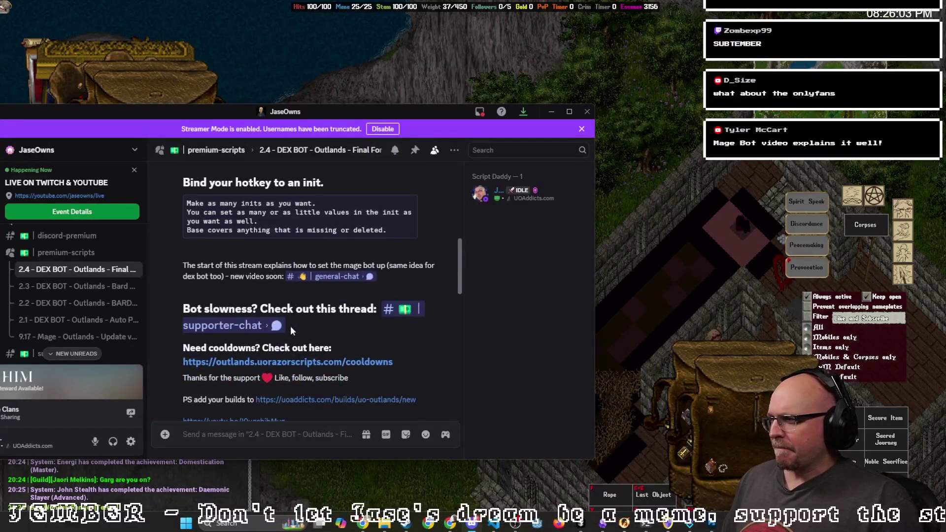
left_click_drag(198, 267, 386, 276)
left_click(253, 266)
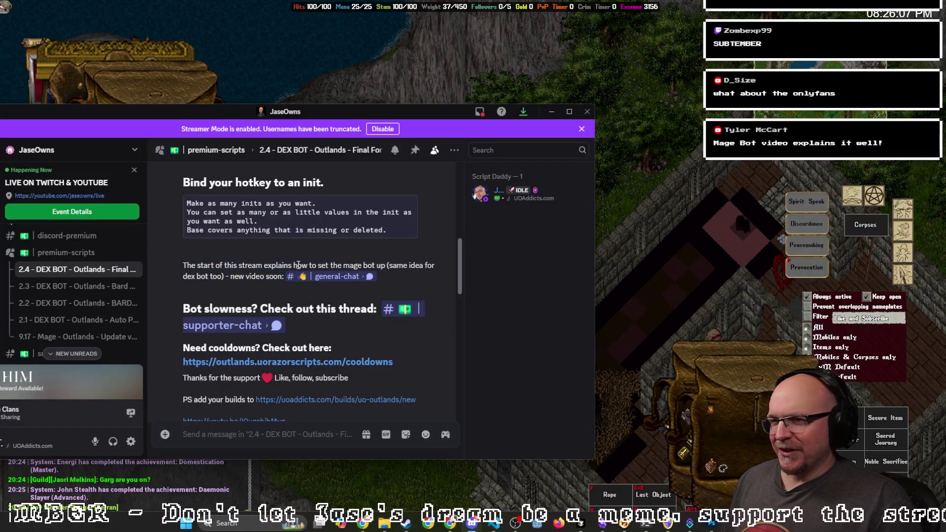
left_click(325, 276)
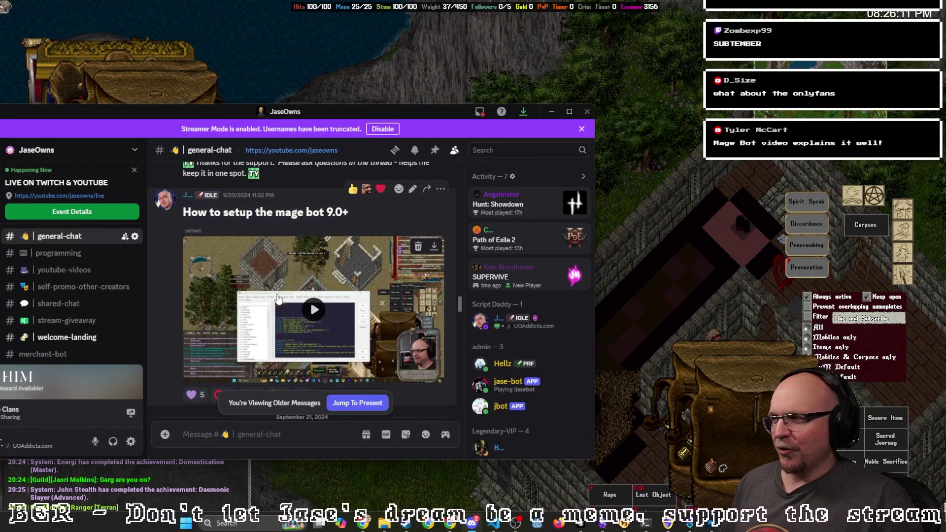
left_click(314, 310)
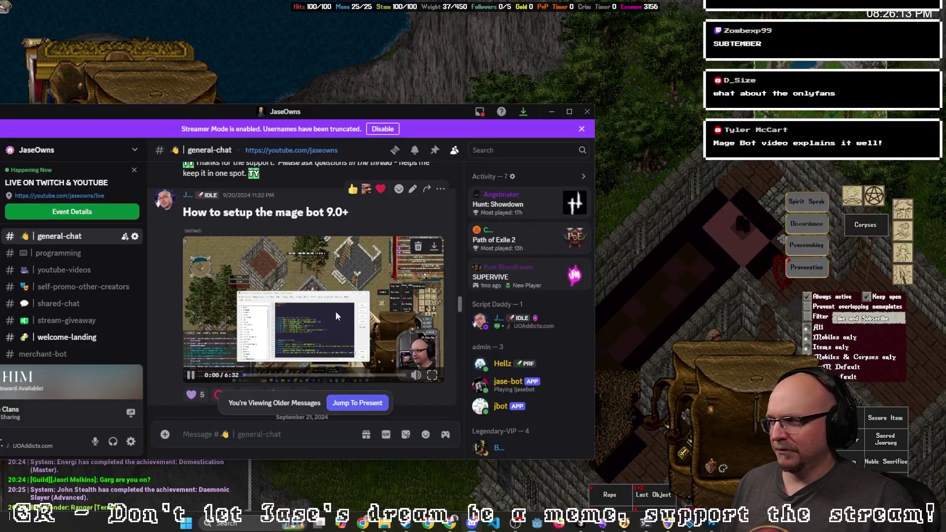
scroll(339, 303, "down", 1)
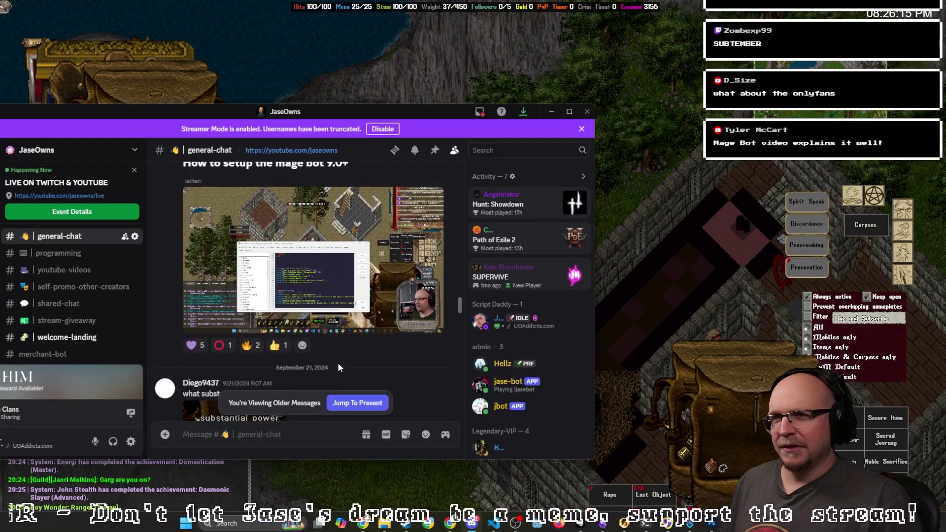
mouse_move(320, 313)
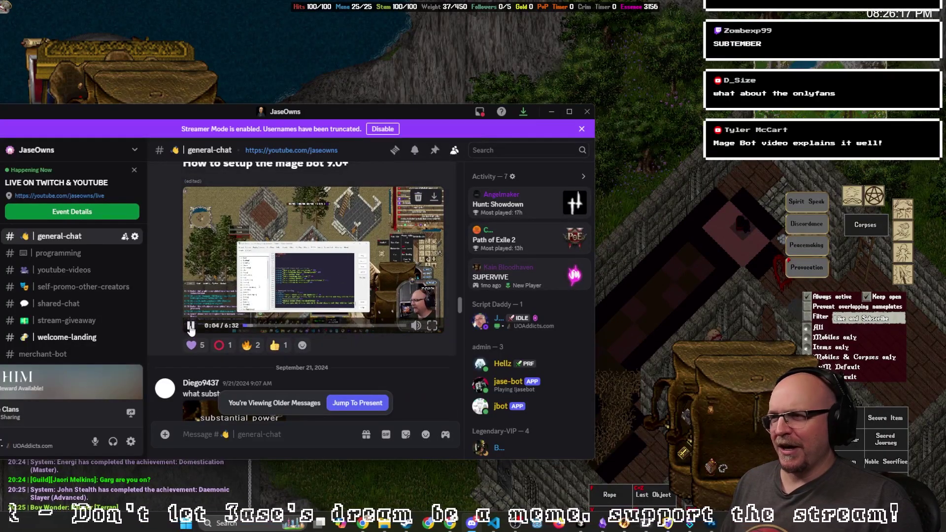
Step: Pause the mage bot setup video and return to the DEX BOT post
left_click(191, 327)
scroll(326, 293, "up", 1)
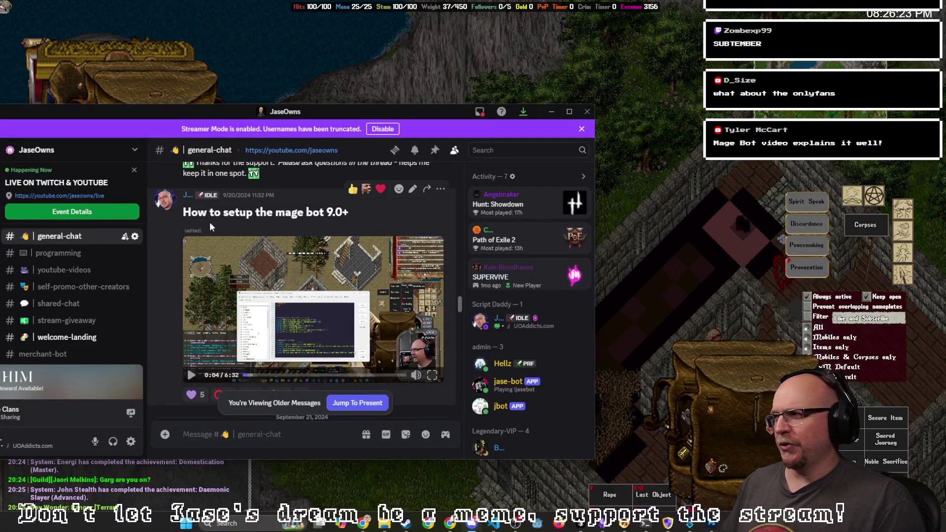
key("alt+Left")
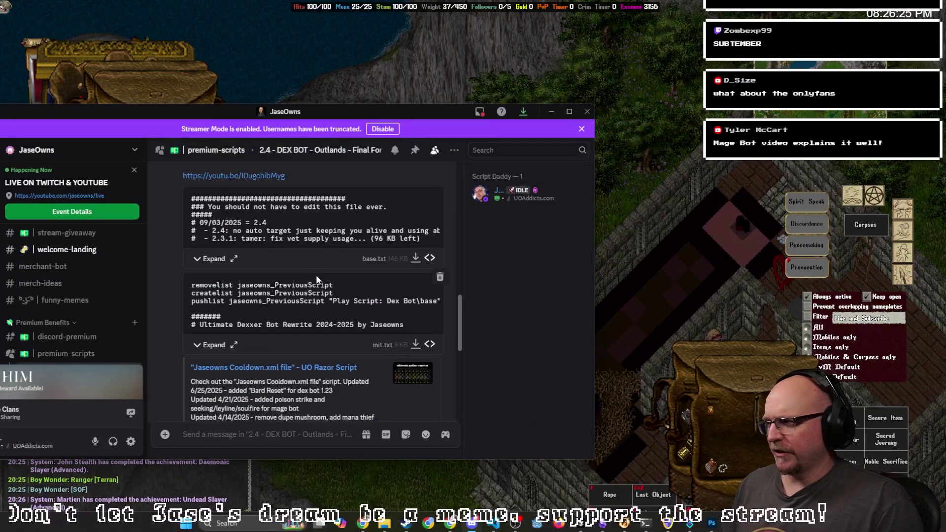
Step: Review the help links in the DEX BOT post and its attached base.txt and init.txt scripts
scroll(317, 255, "up", 2)
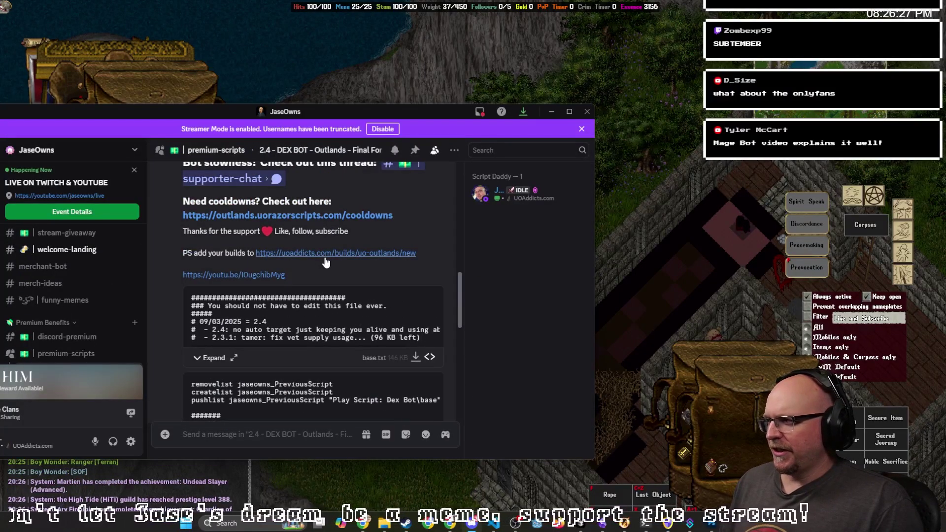
scroll(389, 285, "up", 4)
scroll(387, 285, "down", 3)
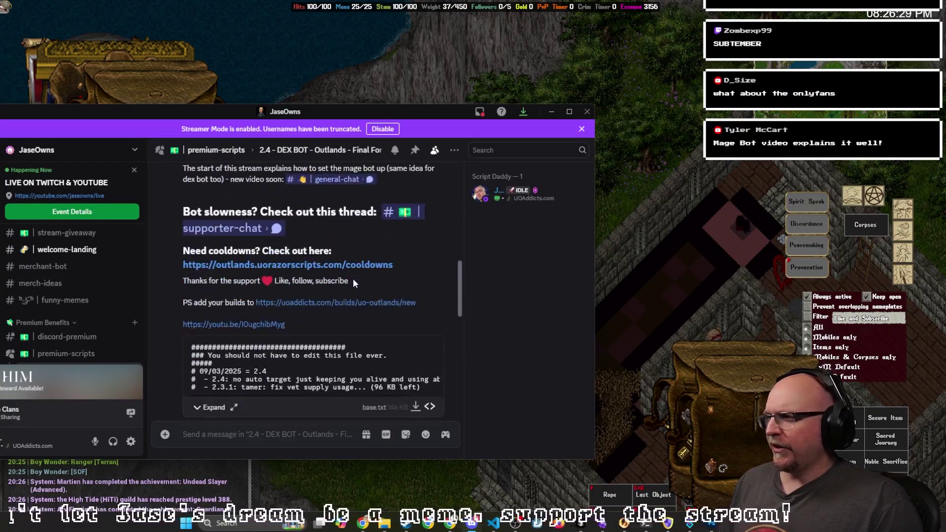
scroll(318, 265, "down", 2)
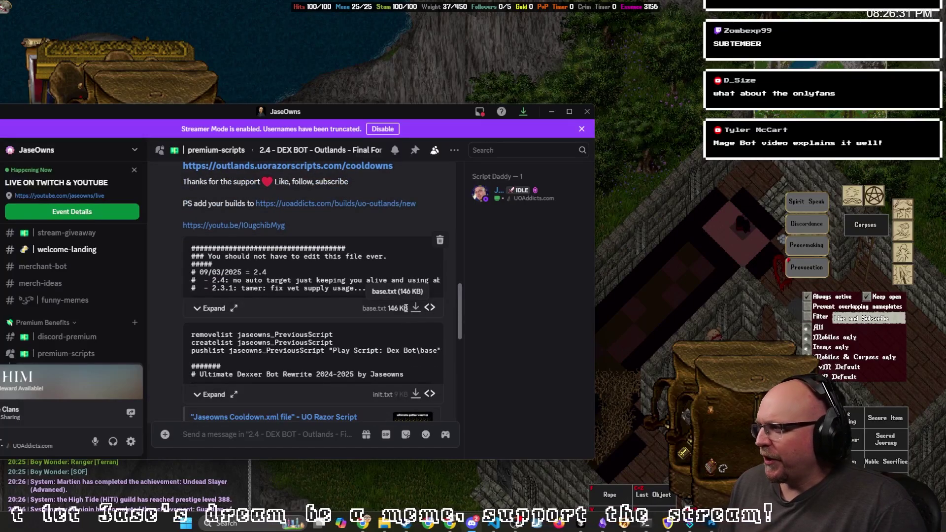
scroll(416, 311, "down", 1)
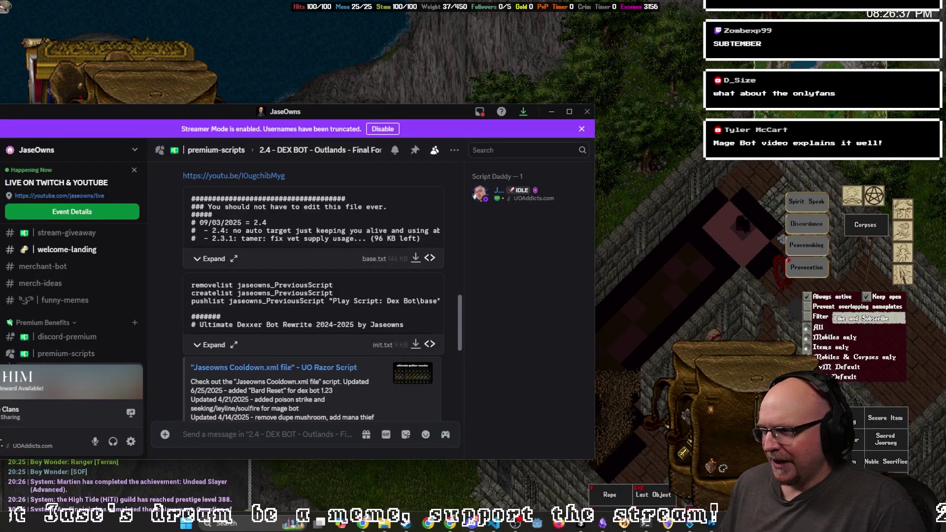
Step: Switch to Razor and add a script category named "Dex Bot" from the script list
key("alt+Tab")
scroll(86, 211, "up", 3)
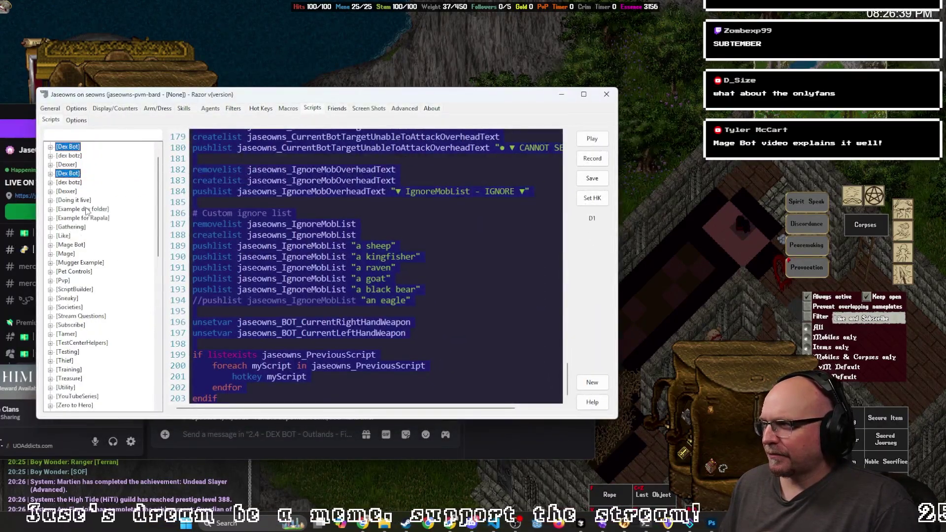
scroll(86, 211, "up", 1)
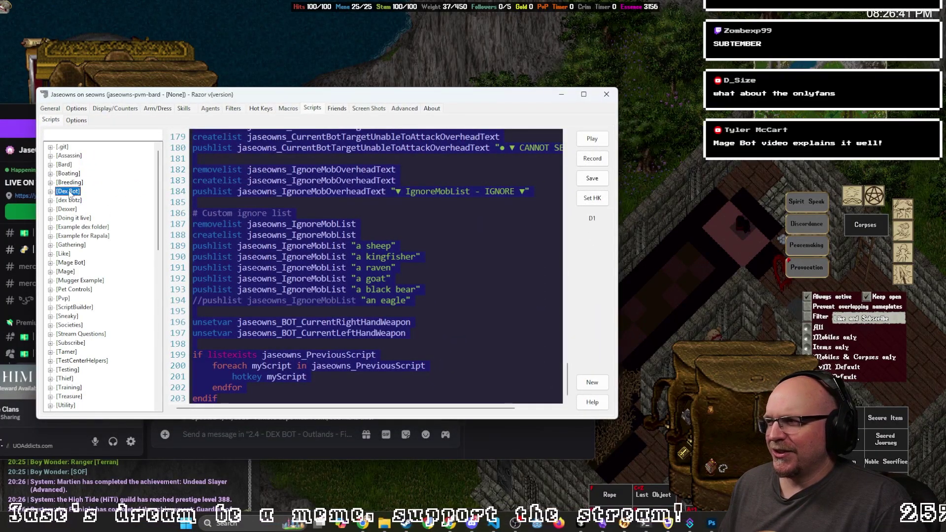
scroll(96, 251, "down", 9)
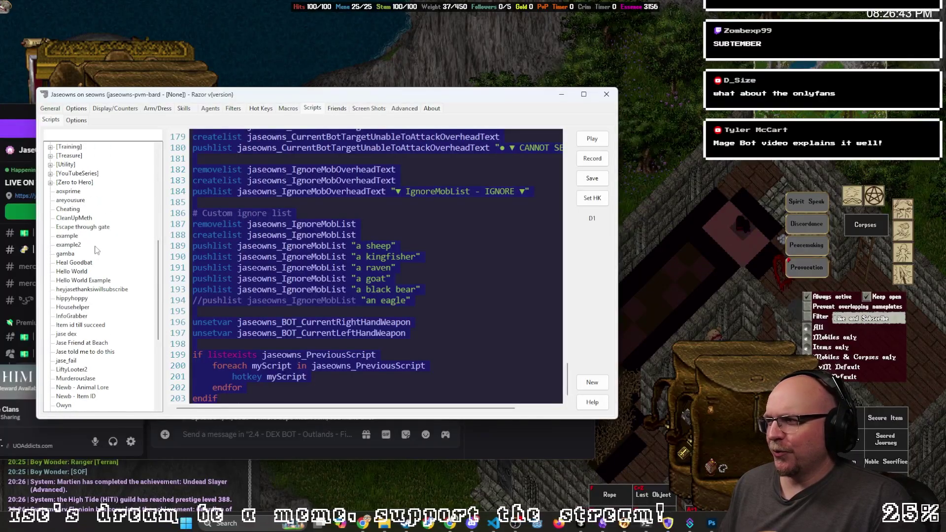
scroll(76, 247, "down", 2)
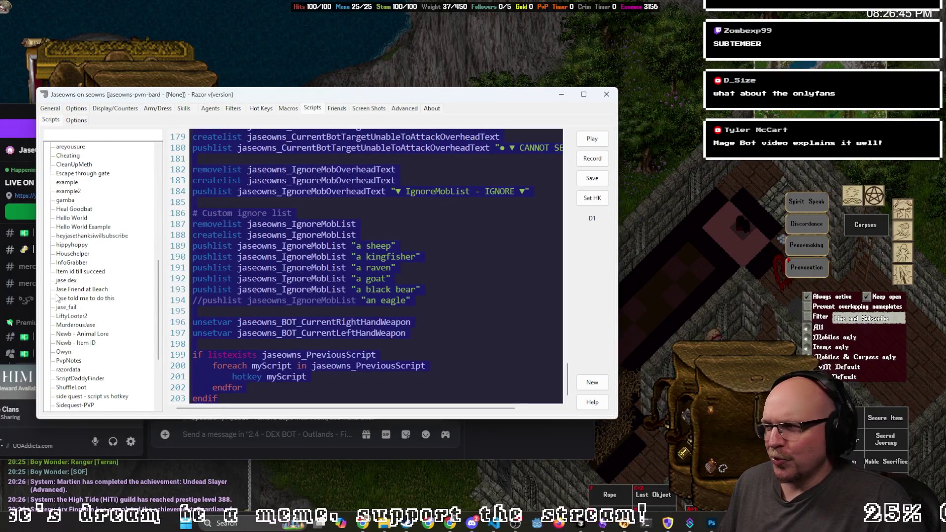
right_click(69, 308)
left_click(84, 312)
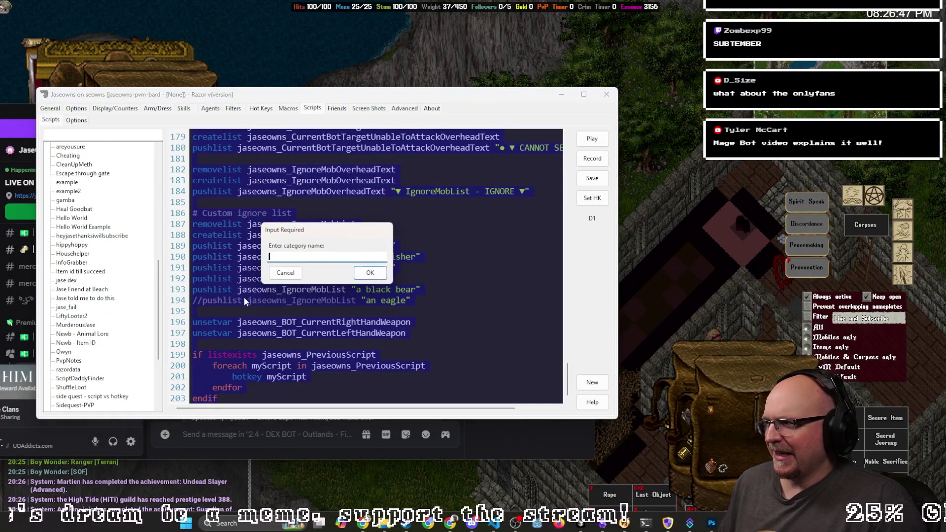
type("Dex Bot")
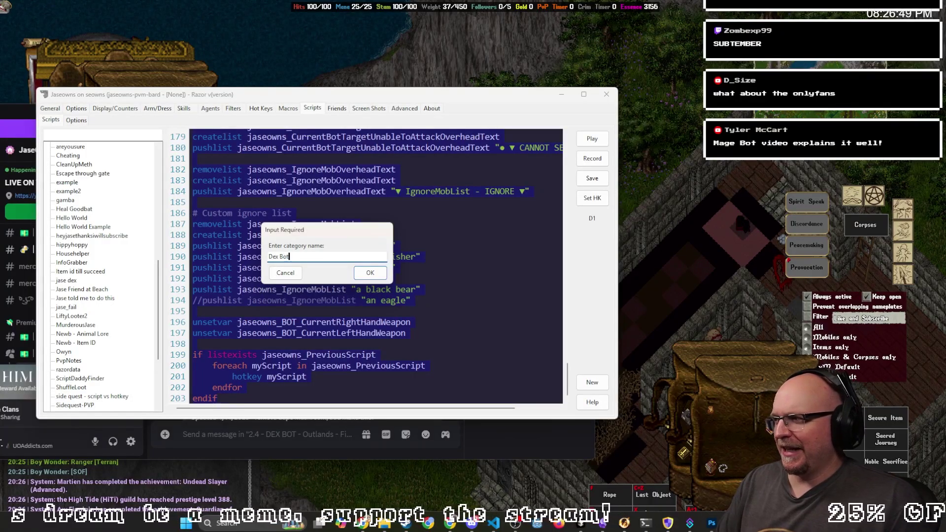
key("ctrl+a")
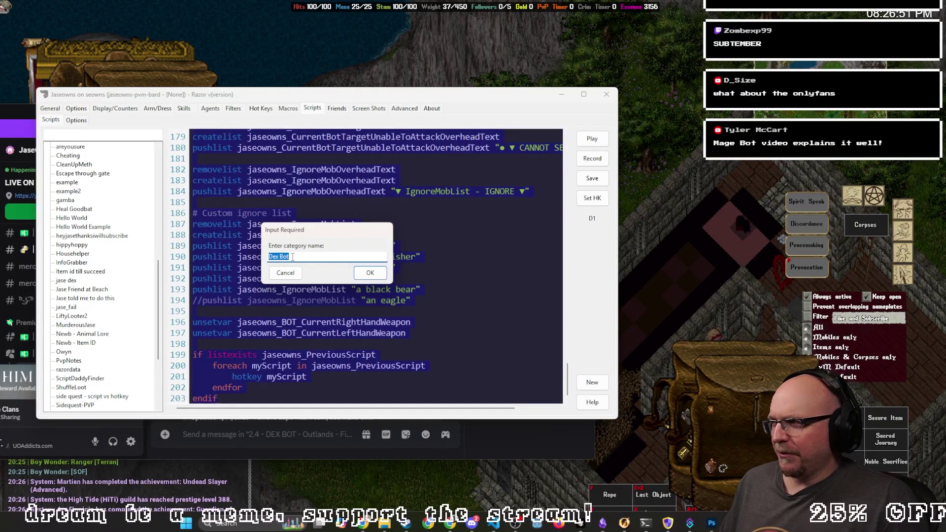
key("Return")
Step: Expand the Dex Bot category and view its "base" and "init" scripts
left_click_drag(160, 285, 158, 172)
left_click(50, 192)
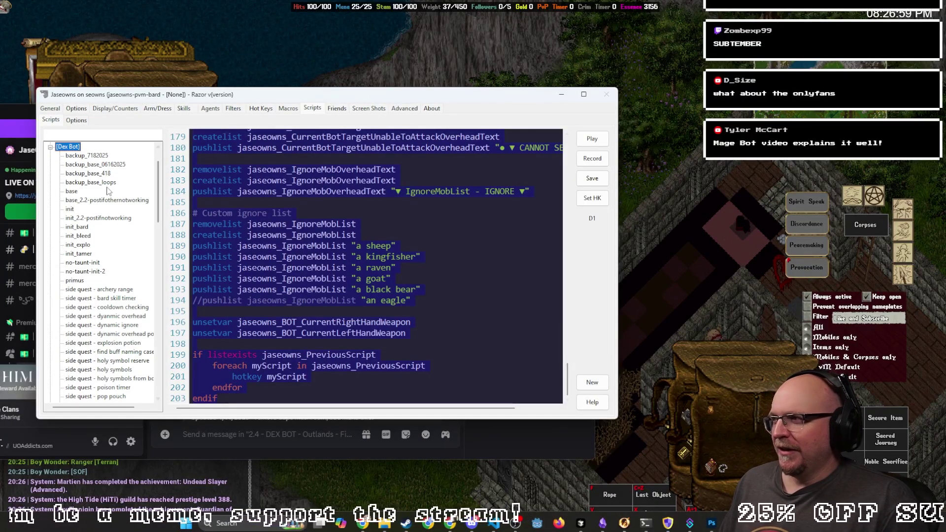
left_click(74, 192)
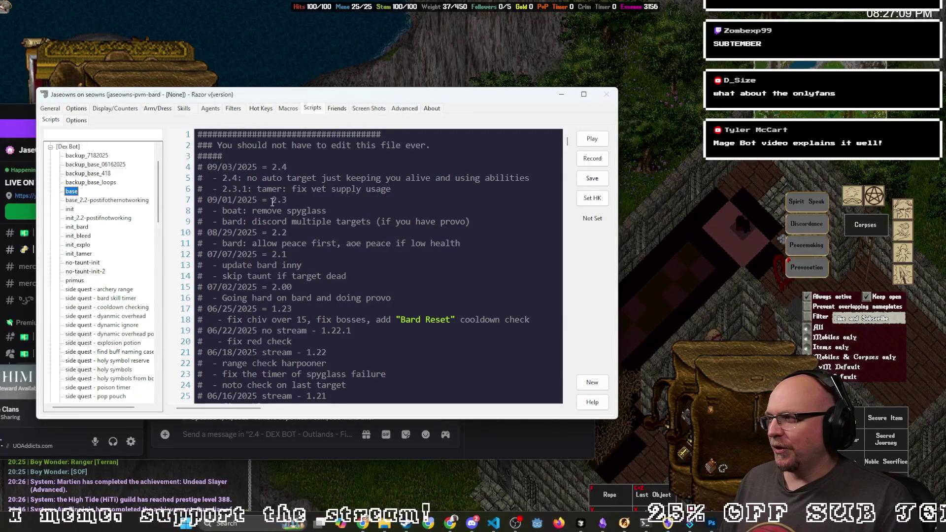
left_click(294, 203)
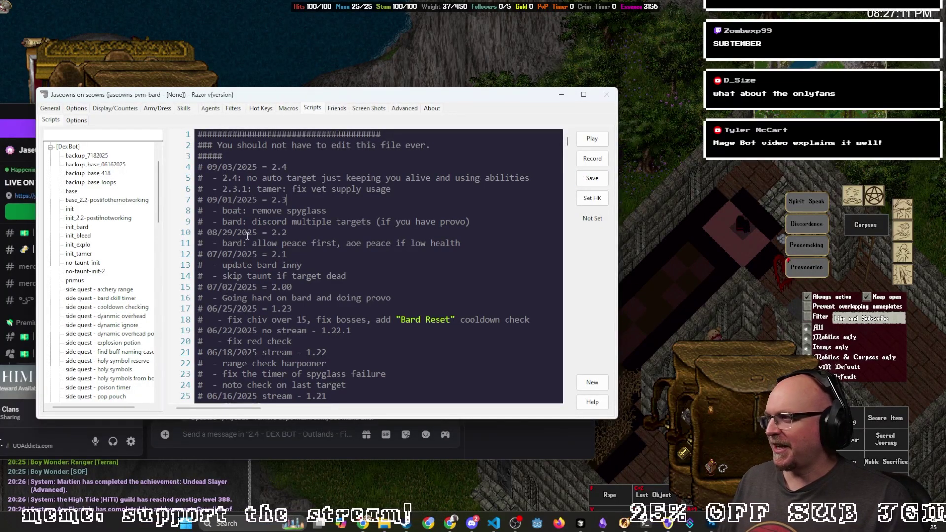
left_click(66, 212)
left_click(66, 210)
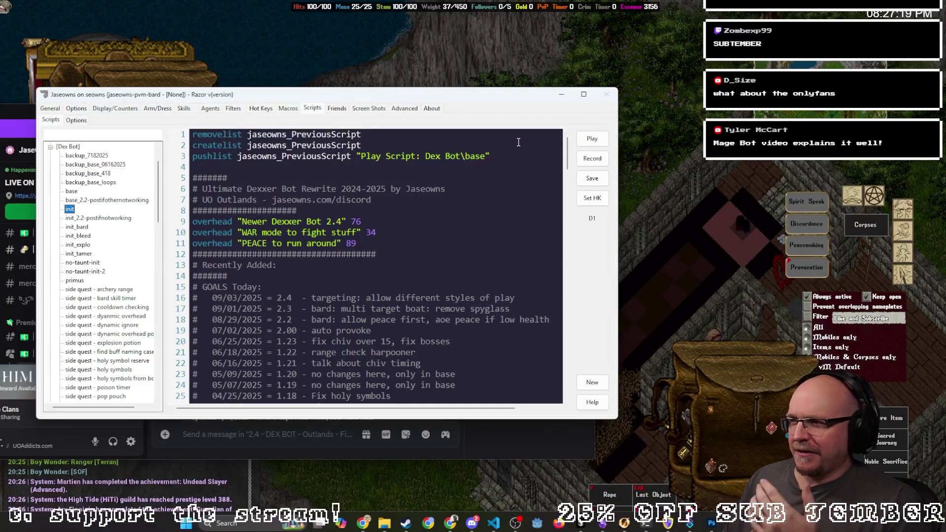
left_click(79, 192)
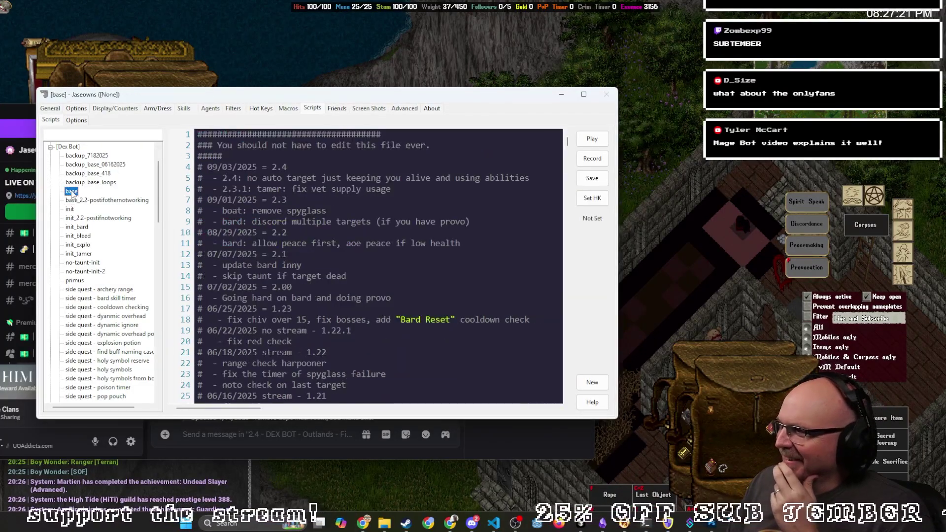
left_click(51, 109)
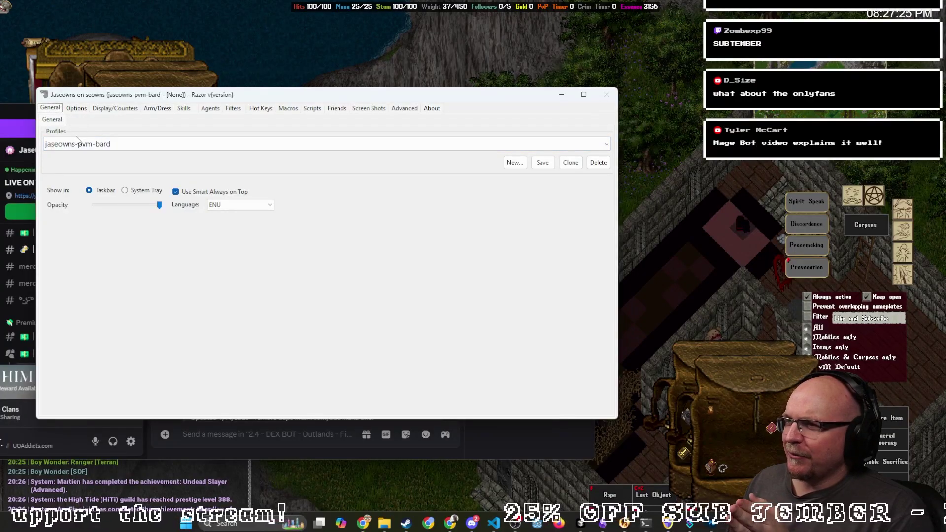
left_click(515, 163)
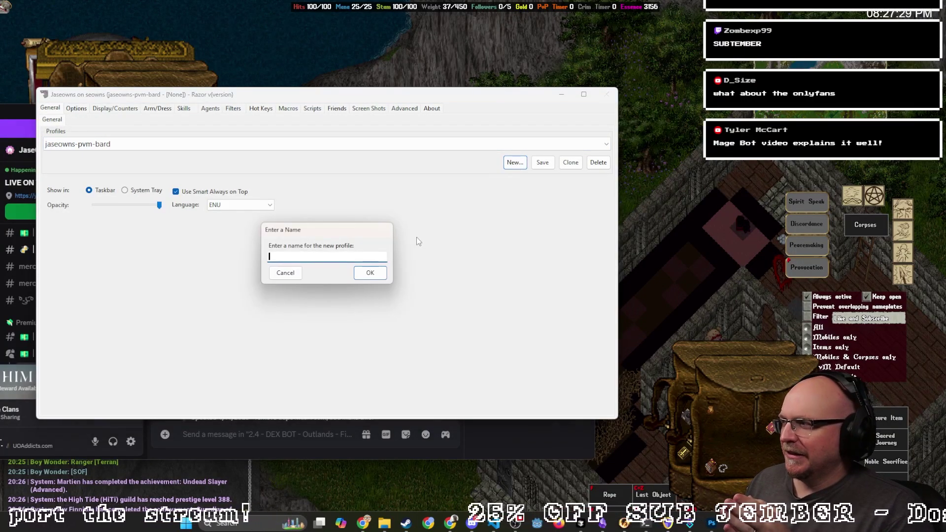
type("testing the bot")
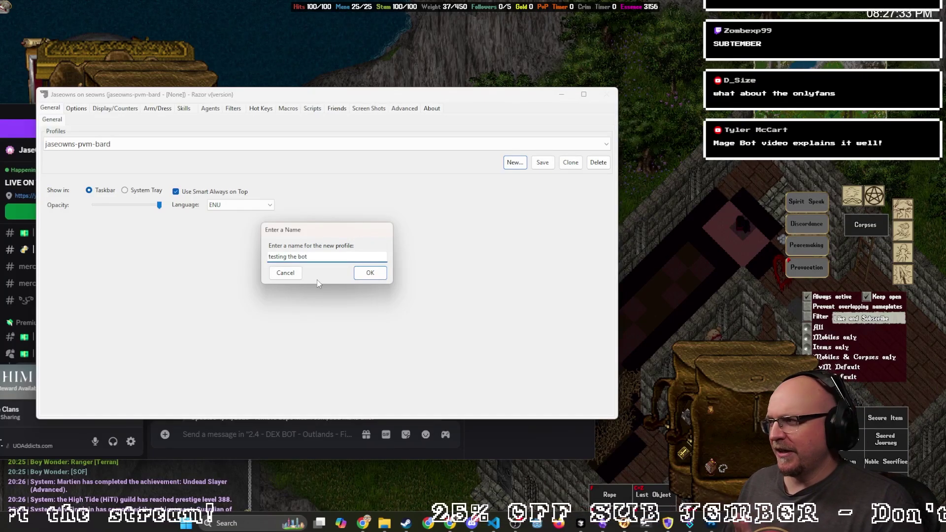
left_click(286, 273)
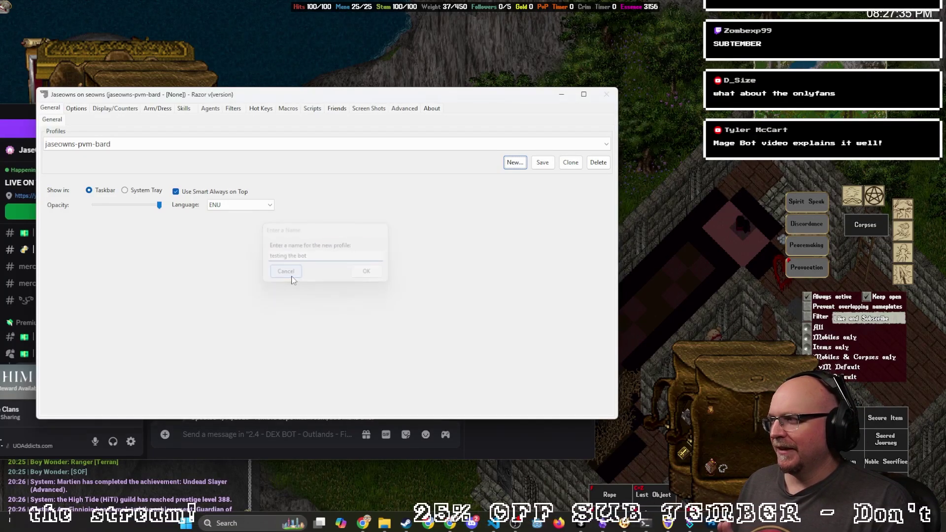
Step: Return to the scripts, show the Dex Bot "init" script, and minimize Razor
left_click(312, 108)
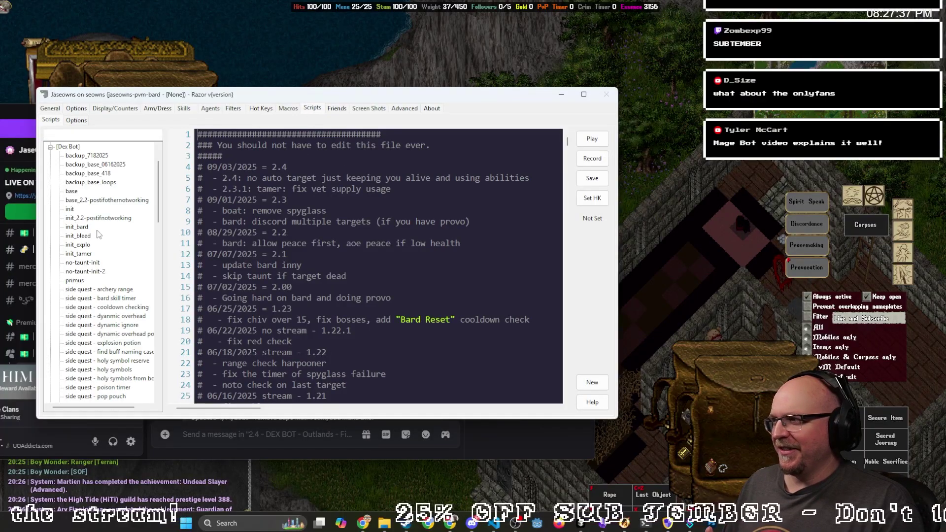
left_click(69, 209)
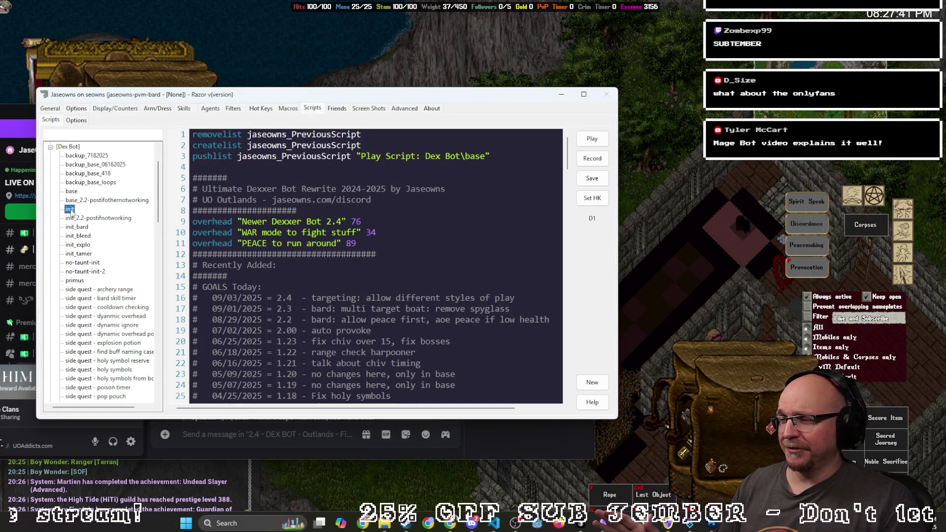
left_click(277, 79)
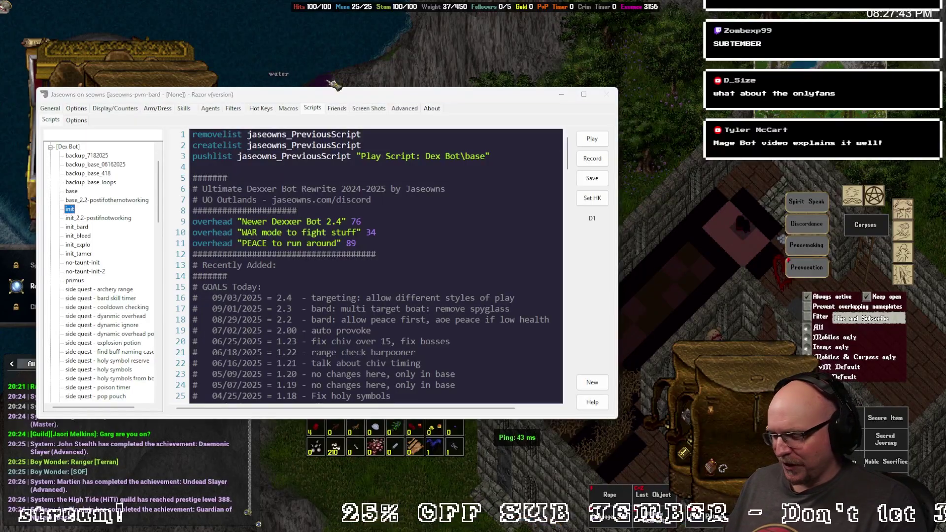
left_click(561, 94)
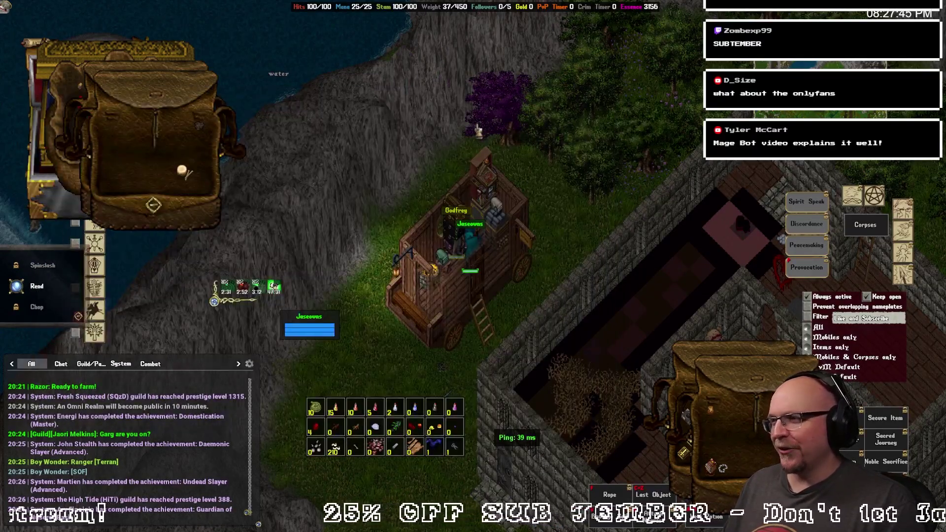
Step: View the Cooldowns entries in the game client's options and close the options
key("alt+o")
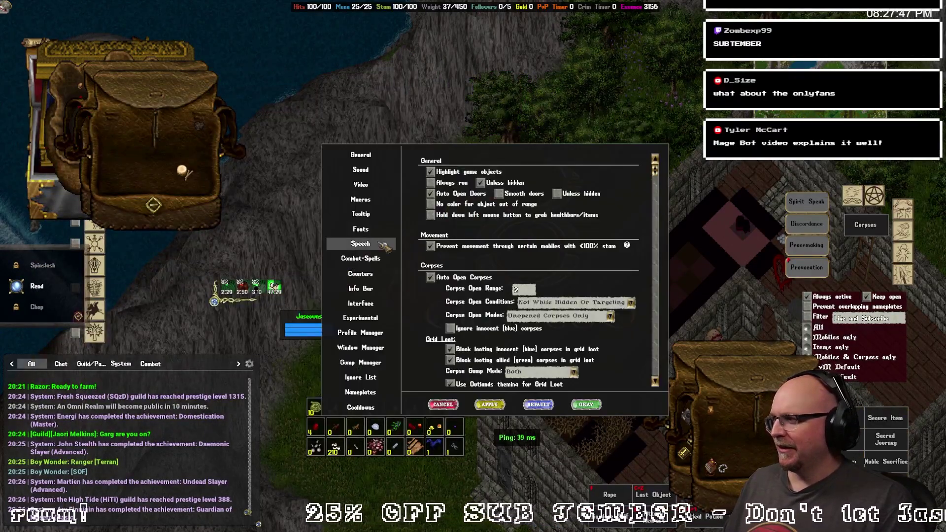
left_click(380, 407)
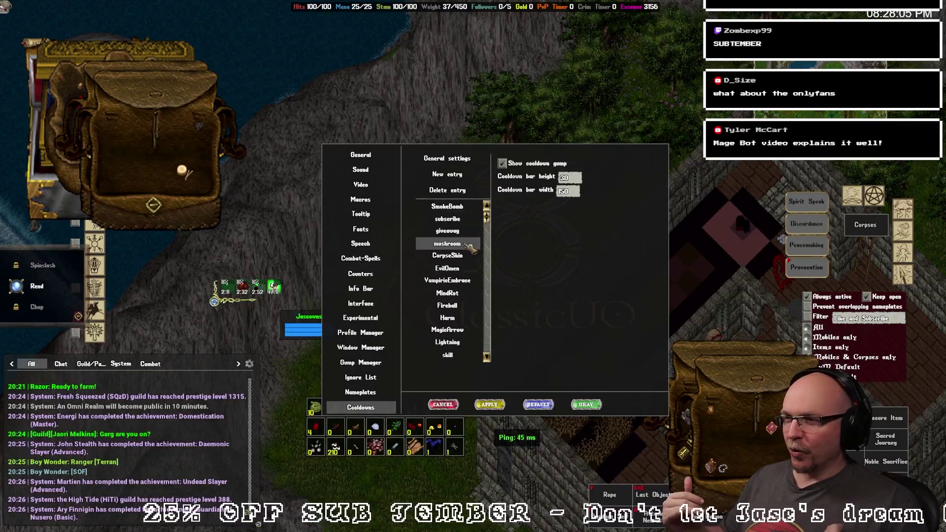
right_click(489, 188)
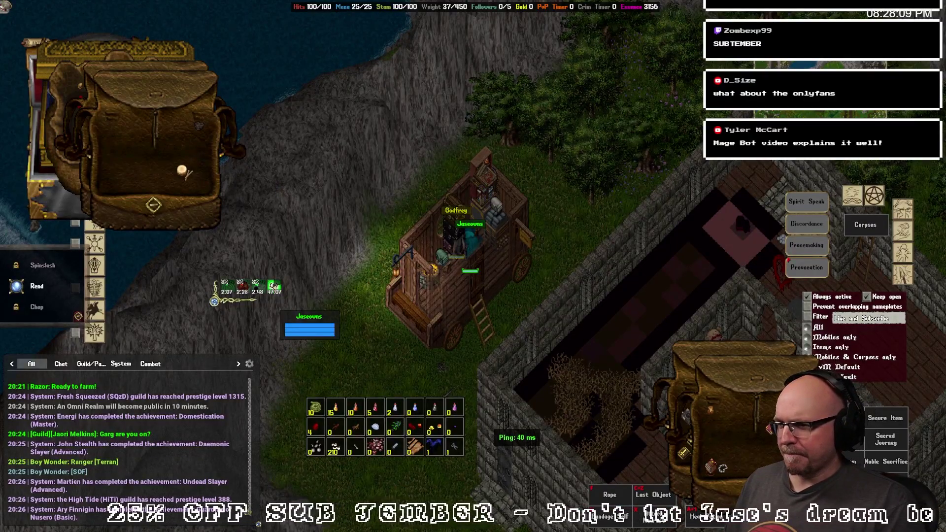
Step: Switch to Discord to check the script attachments in the DEX BOT post, and minimize Discord
key("alt+Tab")
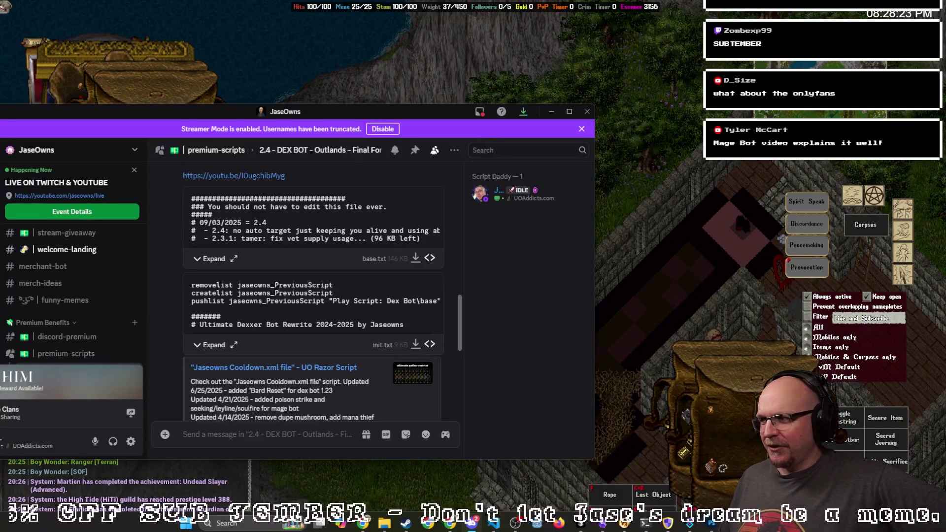
left_click(551, 112)
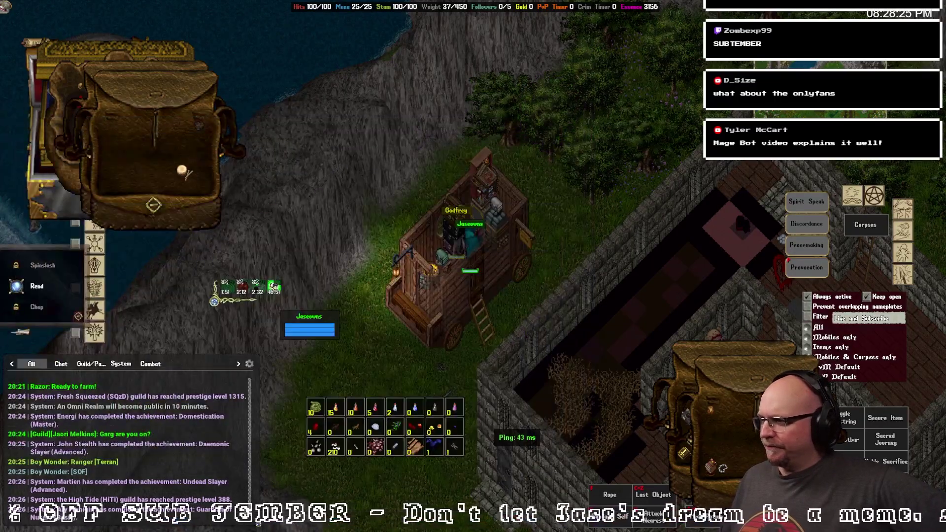